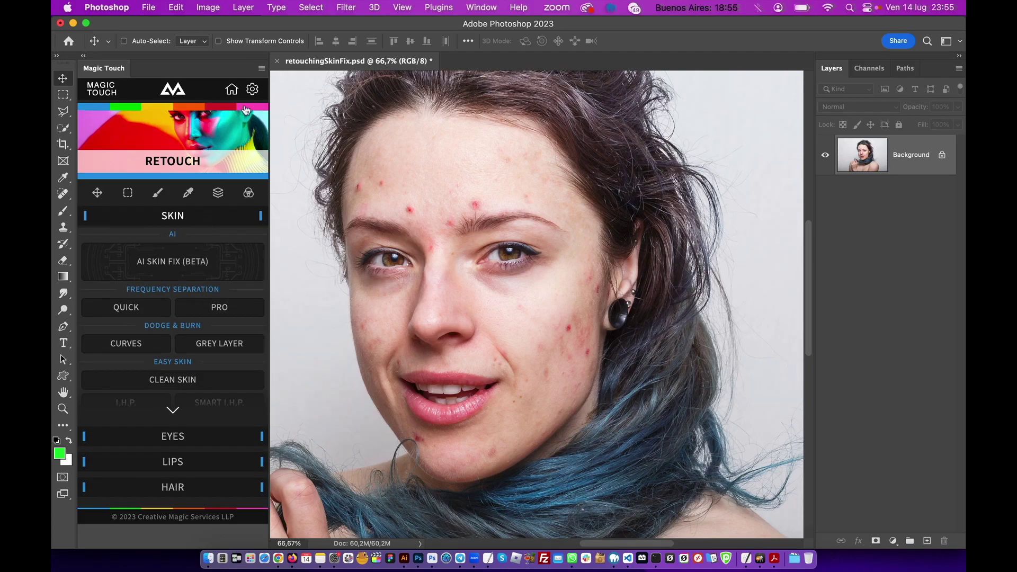
Check Magic Touch's Panel Options and About version details, then return to its home page
left_click(252, 89)
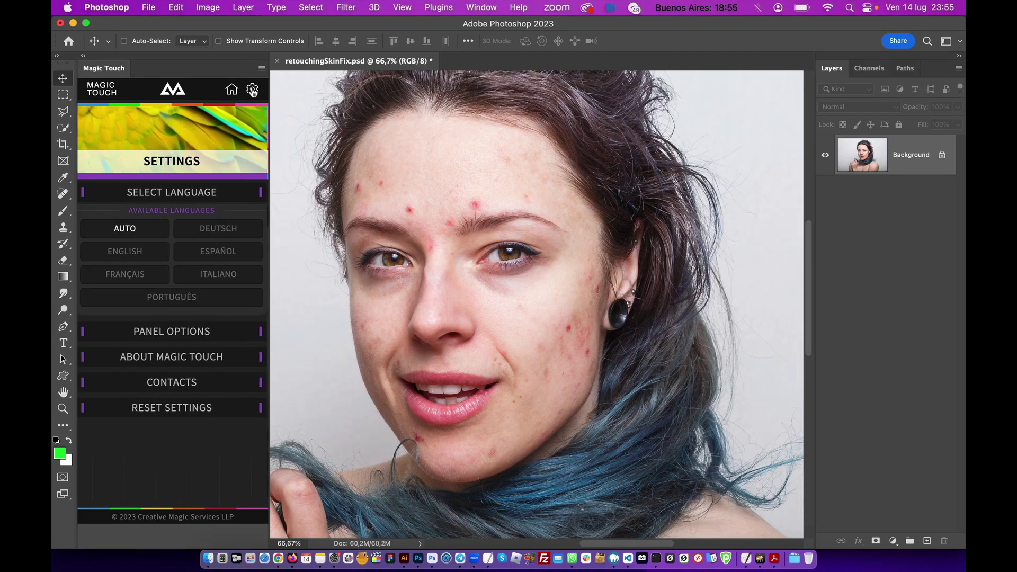
left_click(177, 333)
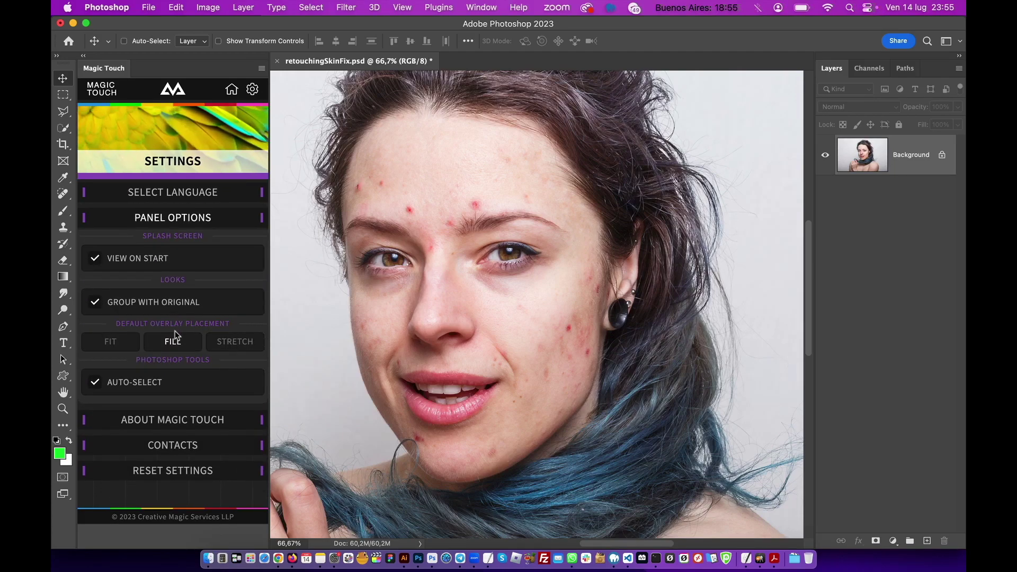
left_click(172, 424)
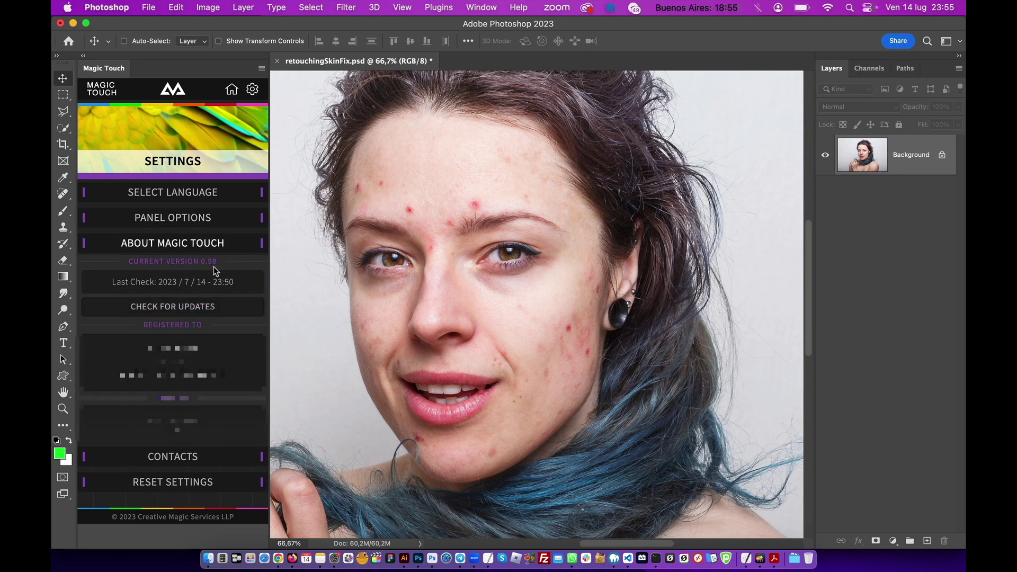
left_click(231, 91)
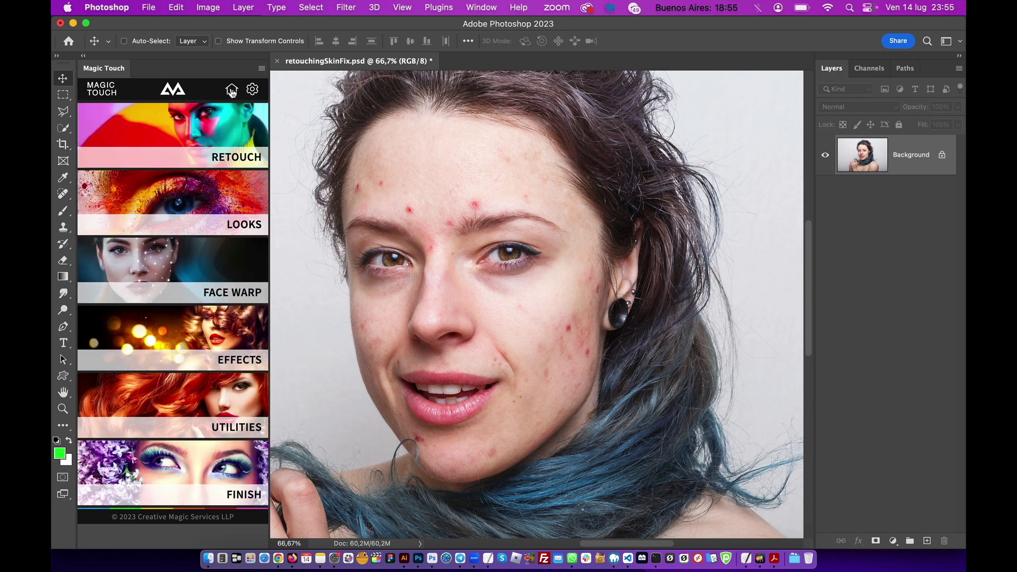
Open Magic Touch's Retouch skin tools and view the portrait at 100%
left_click(209, 133)
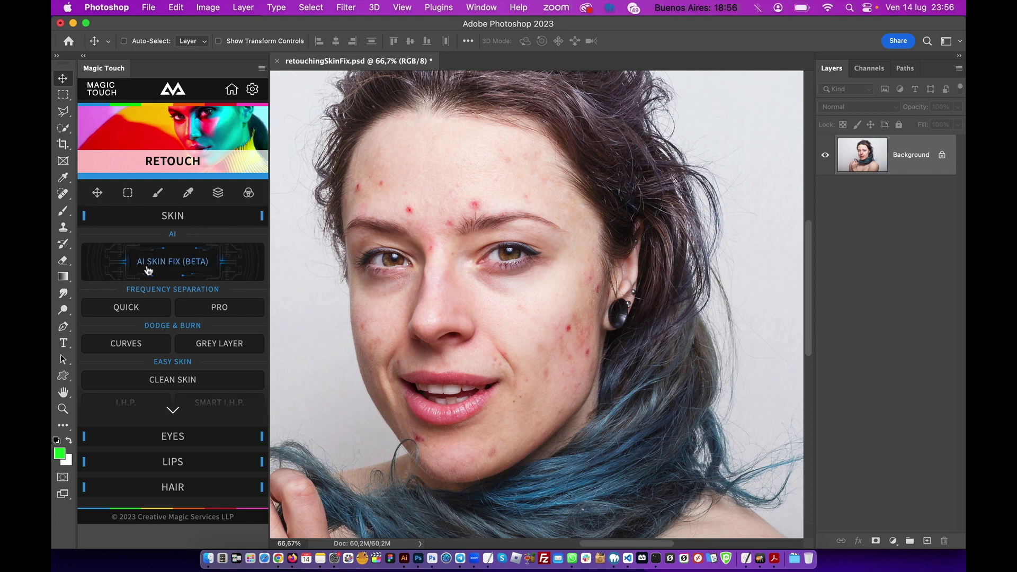
mouse_move(165, 269)
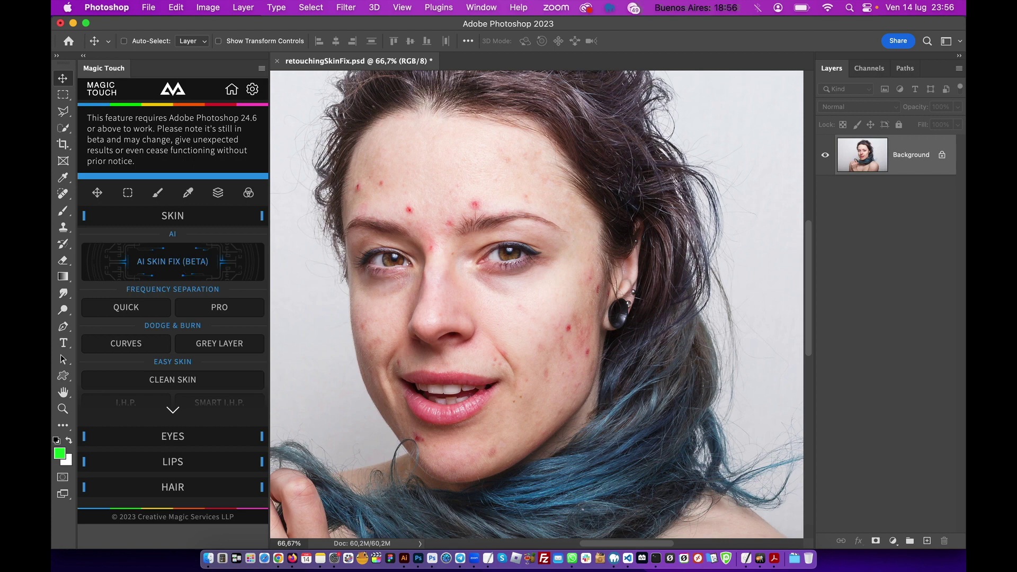
key("super")
key("super+plus")
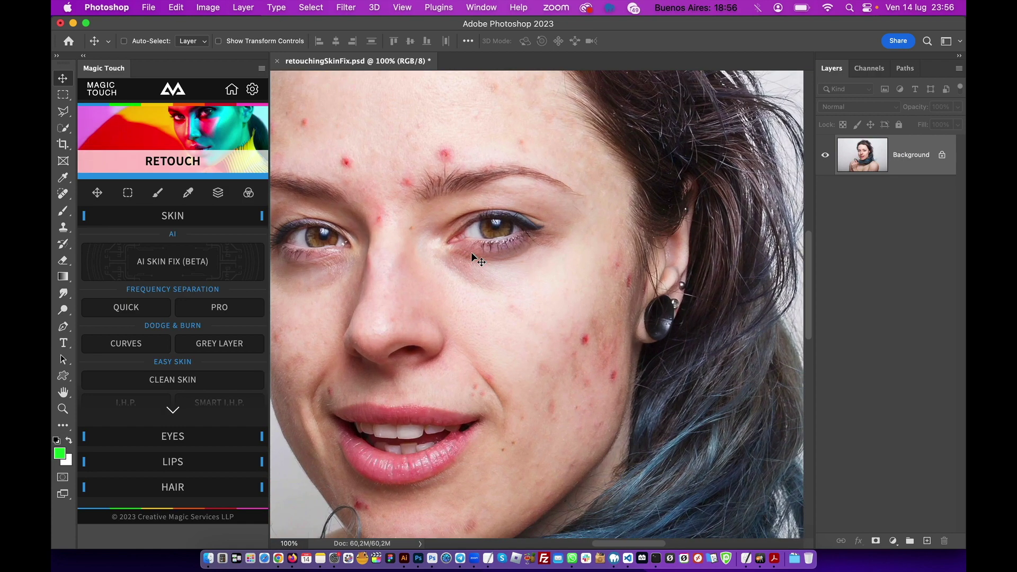
scroll(493, 211, "down", 3)
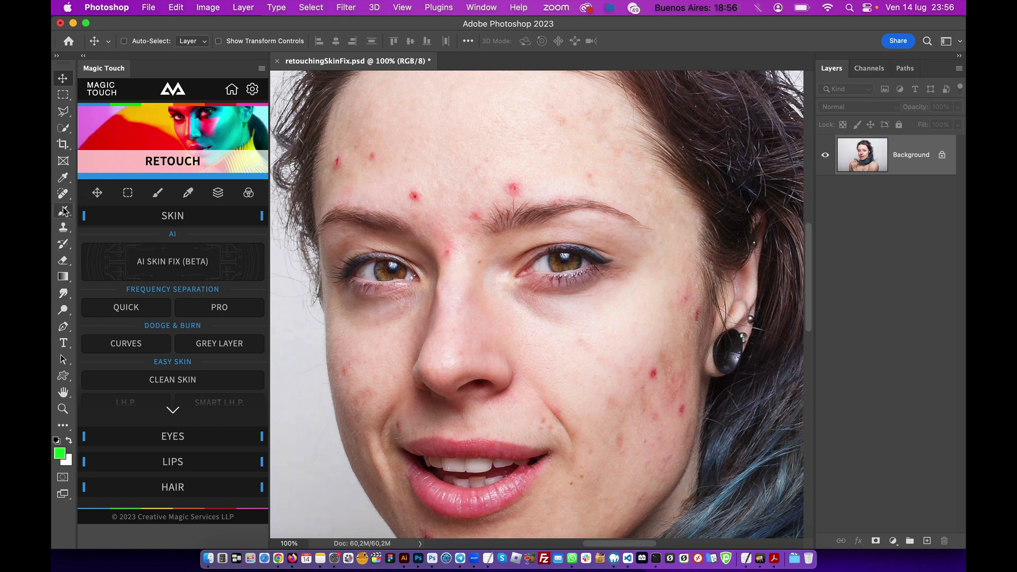
Switch to the Brush tool and reopen the Retouch page from Magic Touch home
key("b")
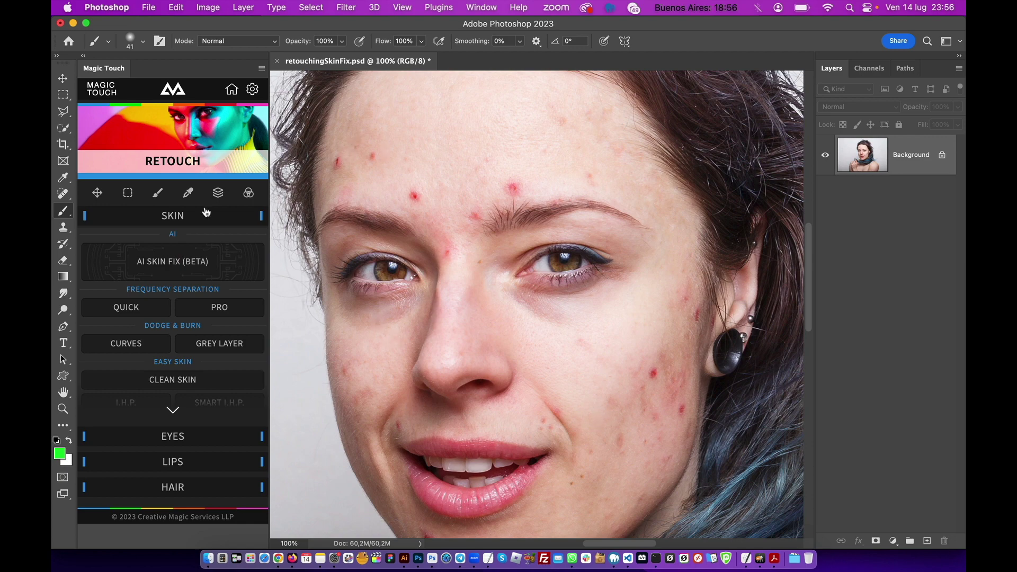
left_click(233, 92)
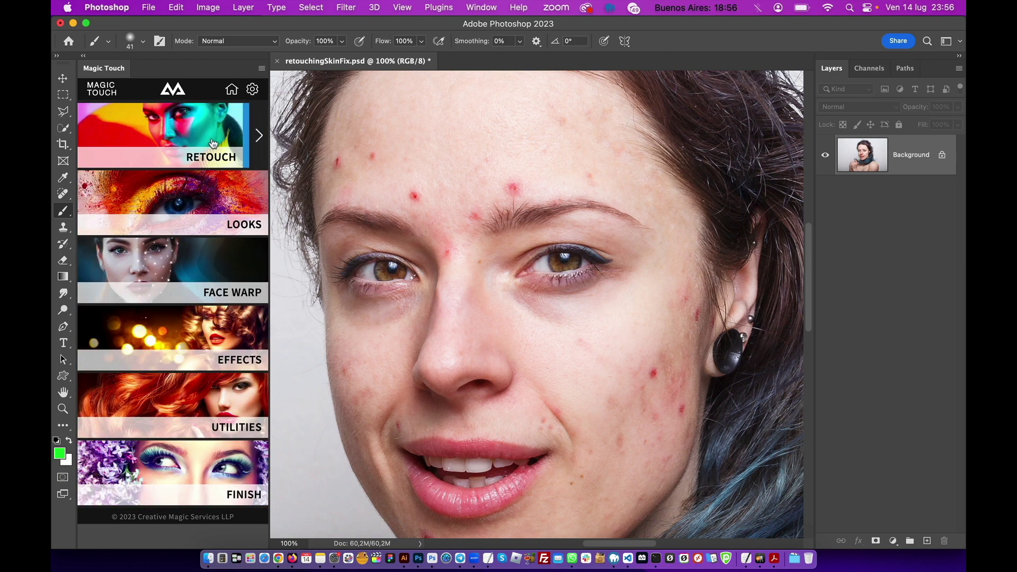
left_click(201, 153)
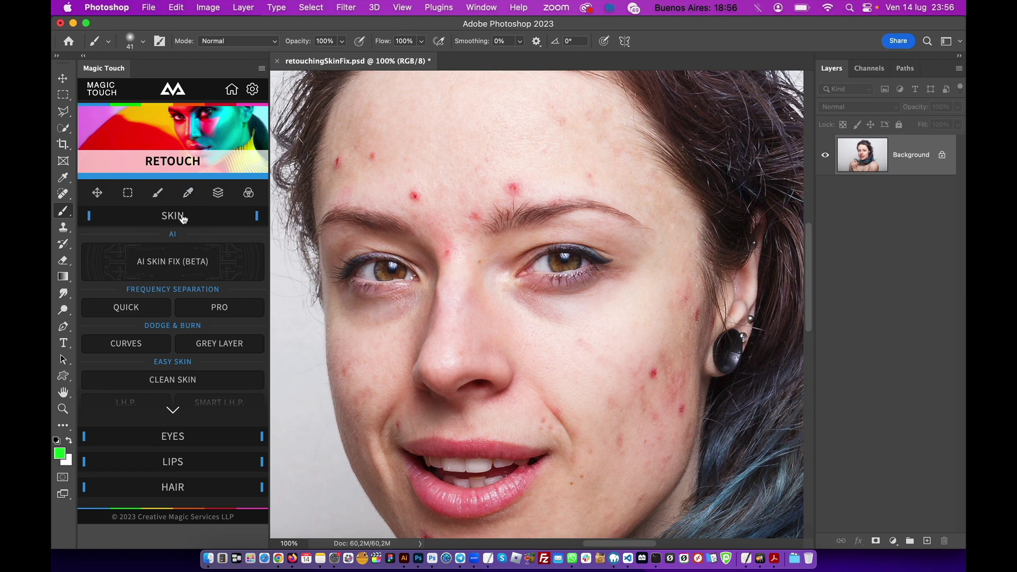
Run AI Skin Fix, painting over forehead, eyebrow and nose-bridge blemishes, then Apply
left_click(175, 267)
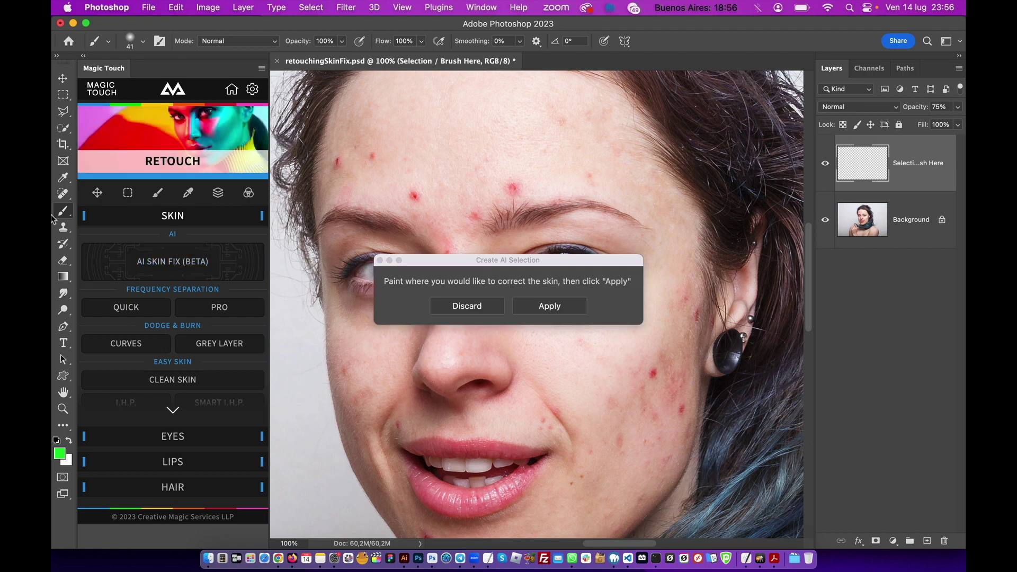
mouse_move(337, 156)
left_mouse_down()
mouse_move(337, 169)
mouse_move(372, 160)
left_mouse_up()
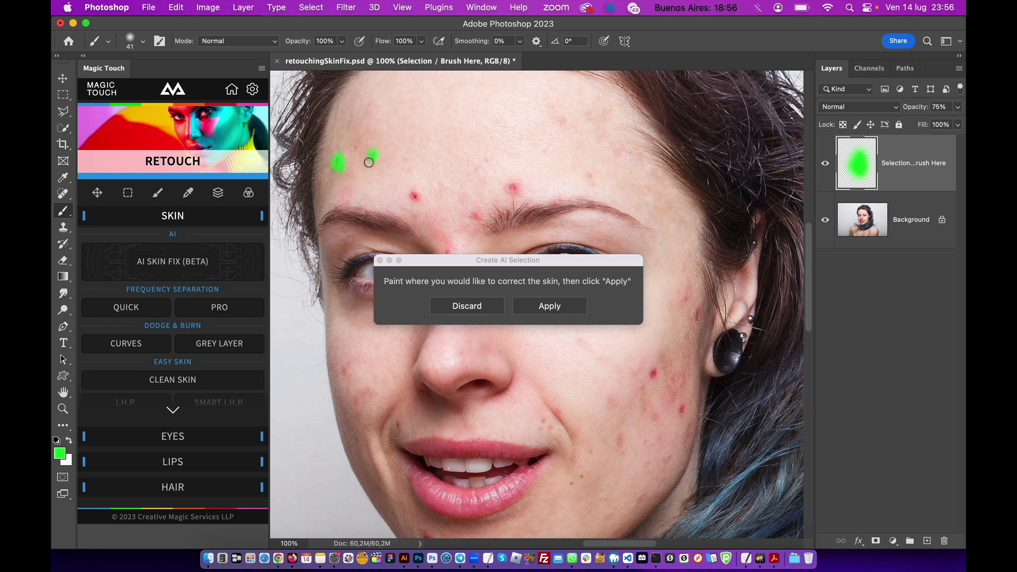
left_click_drag(415, 198, 469, 214)
left_click(412, 191)
mouse_move(514, 182)
left_mouse_down()
mouse_move(515, 198)
mouse_move(514, 186)
left_mouse_up()
scroll(515, 184, "down", 3)
left_click_drag(453, 224, 456, 211)
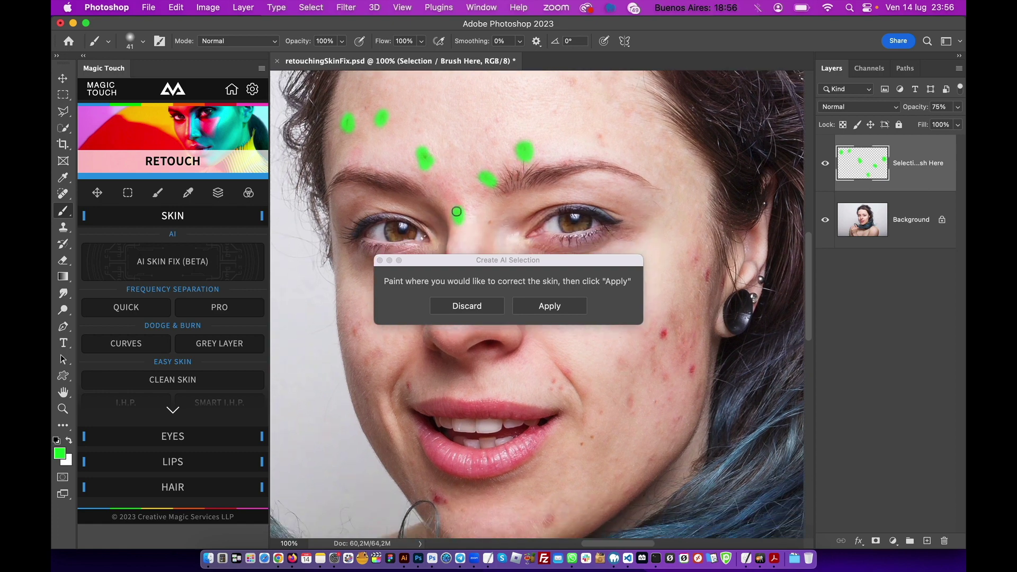
left_click(551, 307)
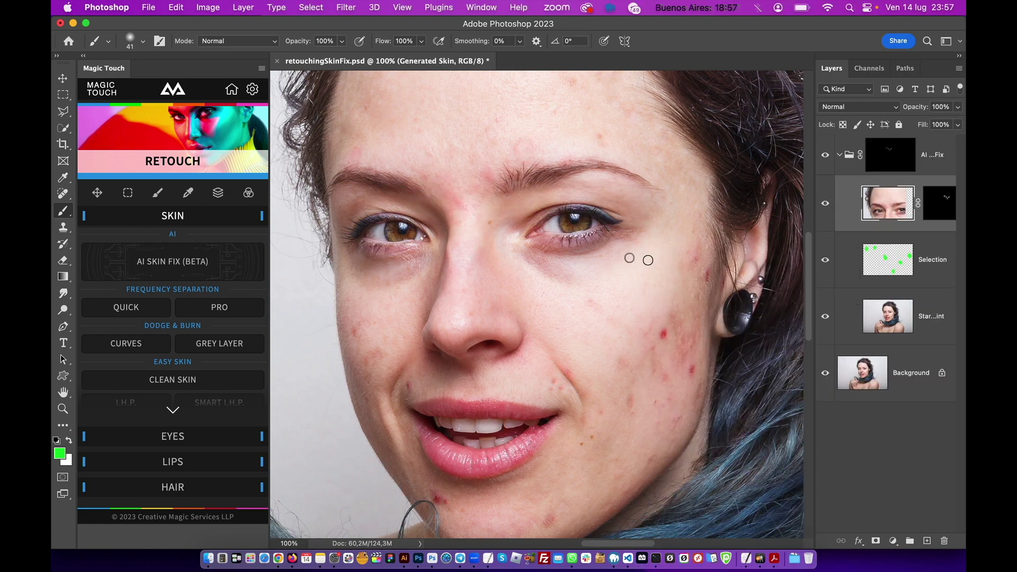
Zoom to 200% and toggle the AI Skin Fix result to compare before and after
key("super+plus")
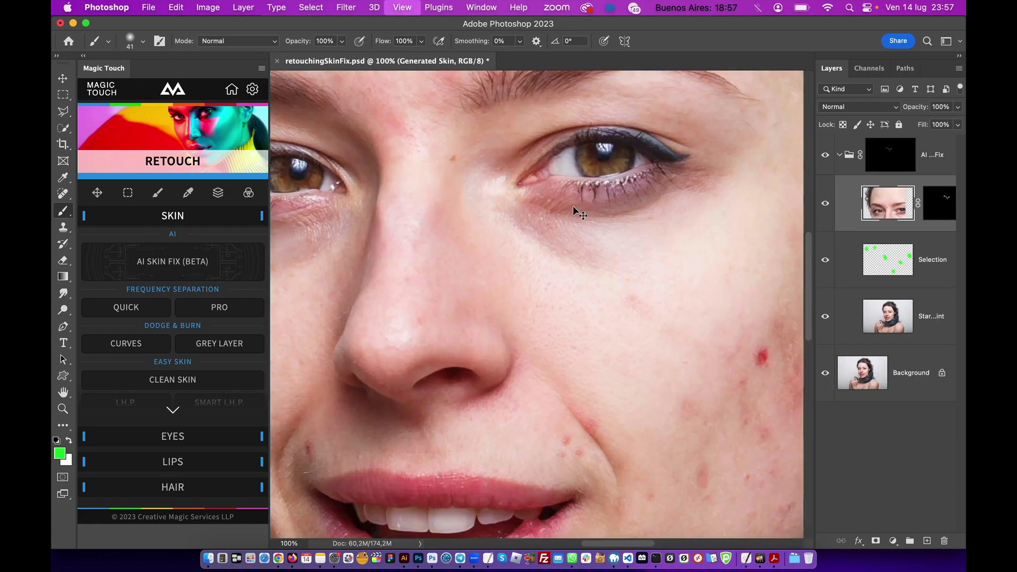
scroll(573, 207, "up", 5)
scroll(574, 206, "left", 5)
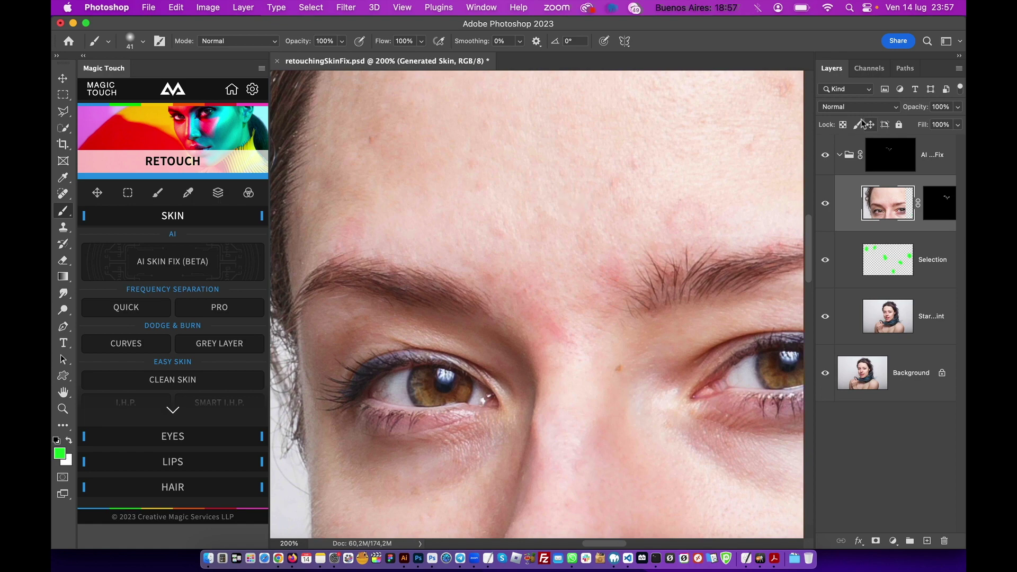
left_click(827, 154)
left_click(828, 154)
key("super+minus")
key("super+minus")
key("super+plus")
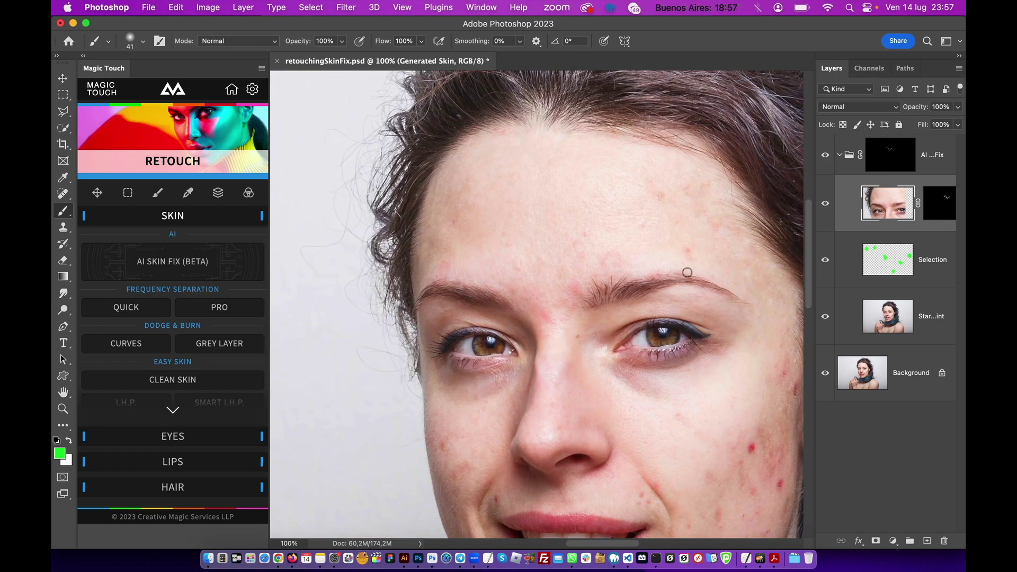
scroll(687, 272, "right", 4)
scroll(687, 272, "down", 1)
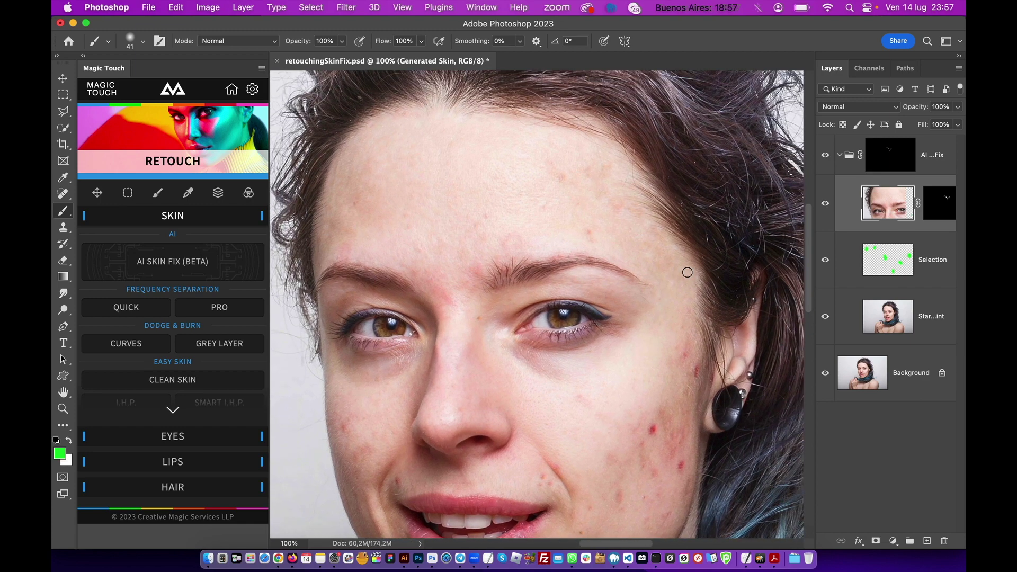
Collapse the AI Skin Fix group and toggle its visibility to compare with the original
left_click(839, 155)
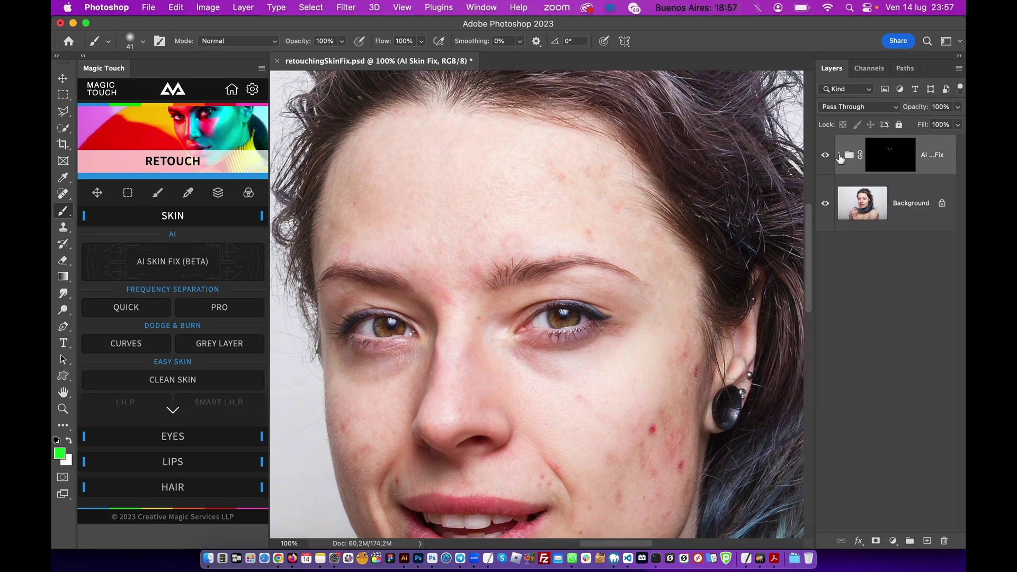
left_click(826, 157)
left_click(826, 156)
left_click(825, 157)
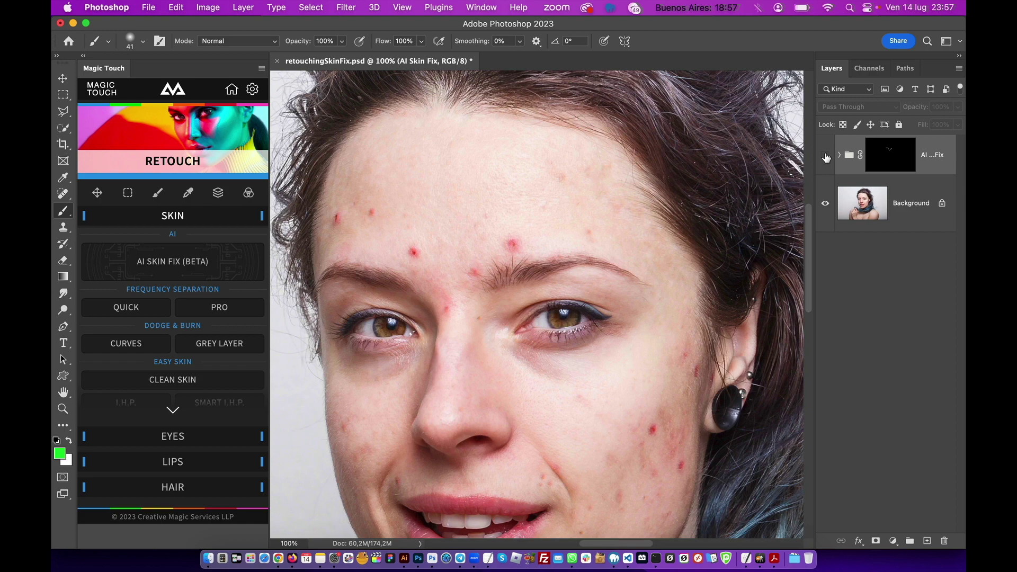
left_click(825, 157)
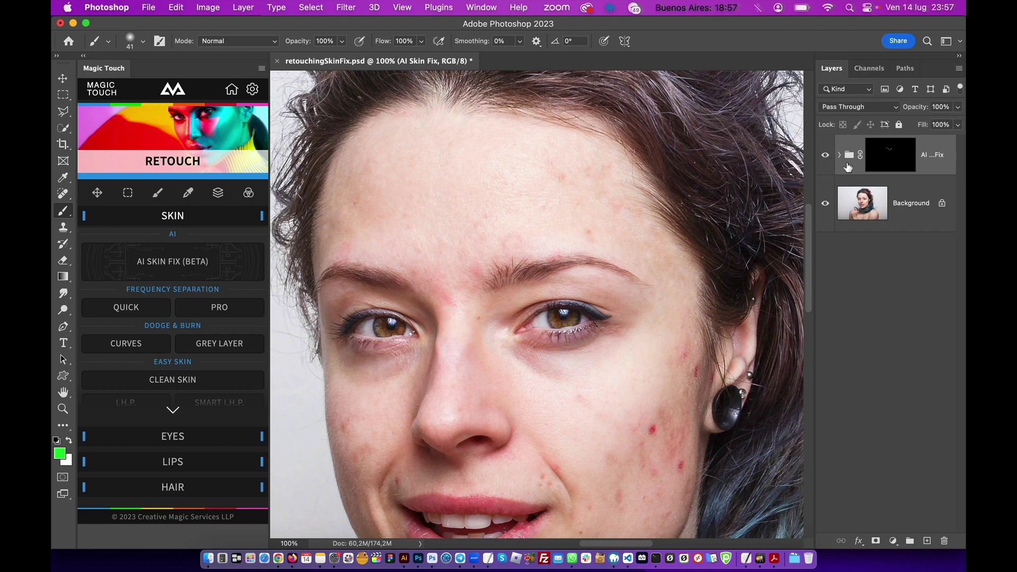
Add a new empty layer, zoom to 200%, then undo and redo the layer
left_click(927, 541)
key("super+plus")
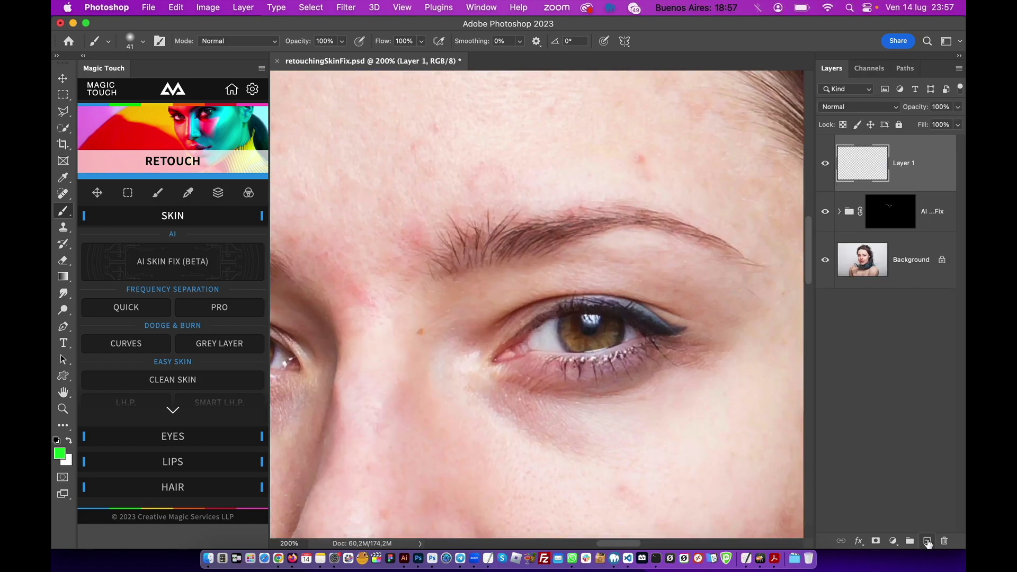
key("super+z")
key("super+z")
key("super+shift+z")
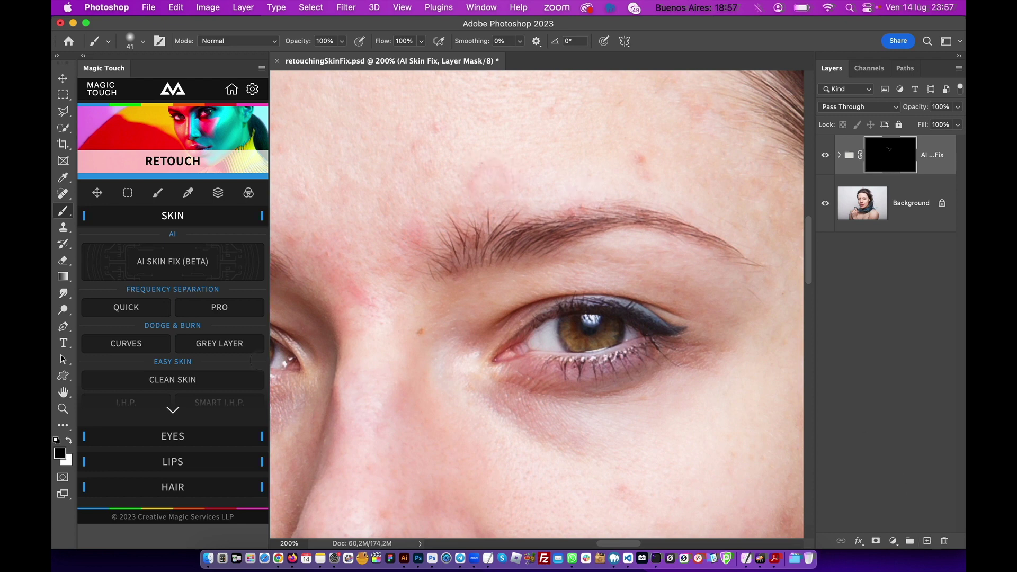
Apply a second AI Skin Fix over the brow-area forehead blemishes, zoom to 100%, collapse the group
left_click(192, 266)
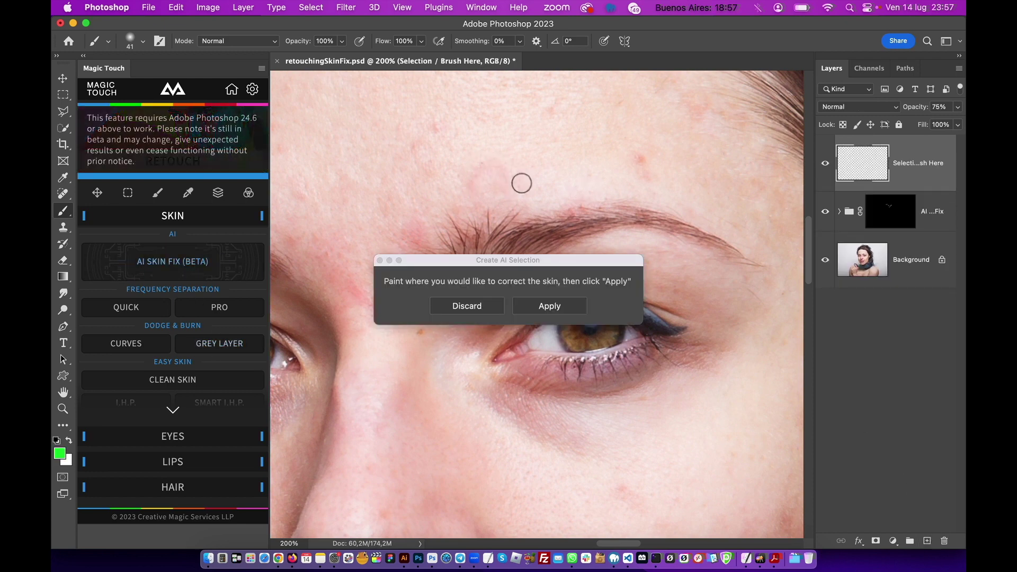
mouse_move(512, 175)
left_mouse_down()
mouse_move(472, 182)
mouse_move(476, 196)
mouse_move(502, 193)
mouse_move(516, 176)
mouse_move(497, 167)
mouse_move(470, 171)
mouse_move(484, 191)
left_mouse_up()
left_click(557, 311)
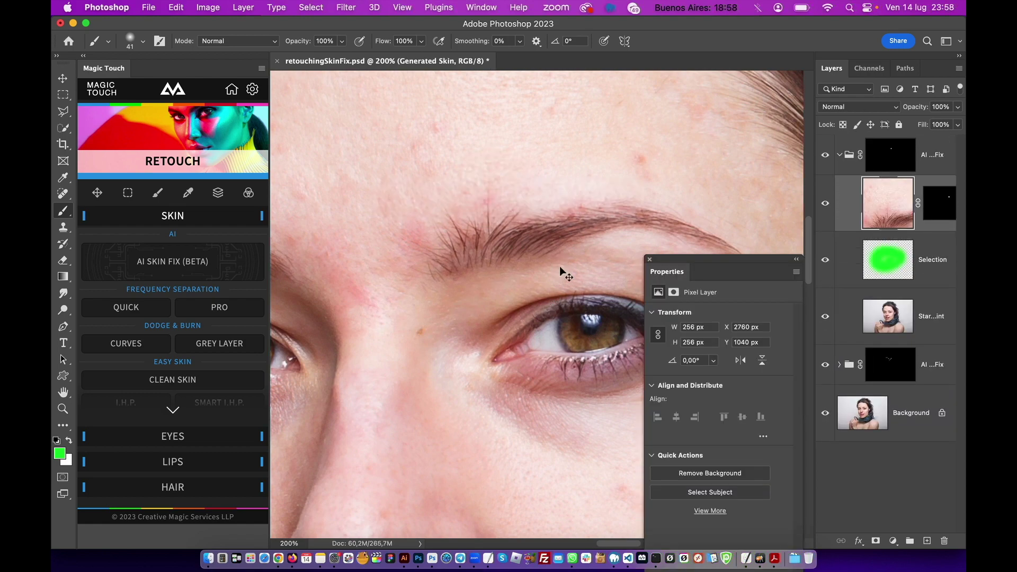
key("super+minus")
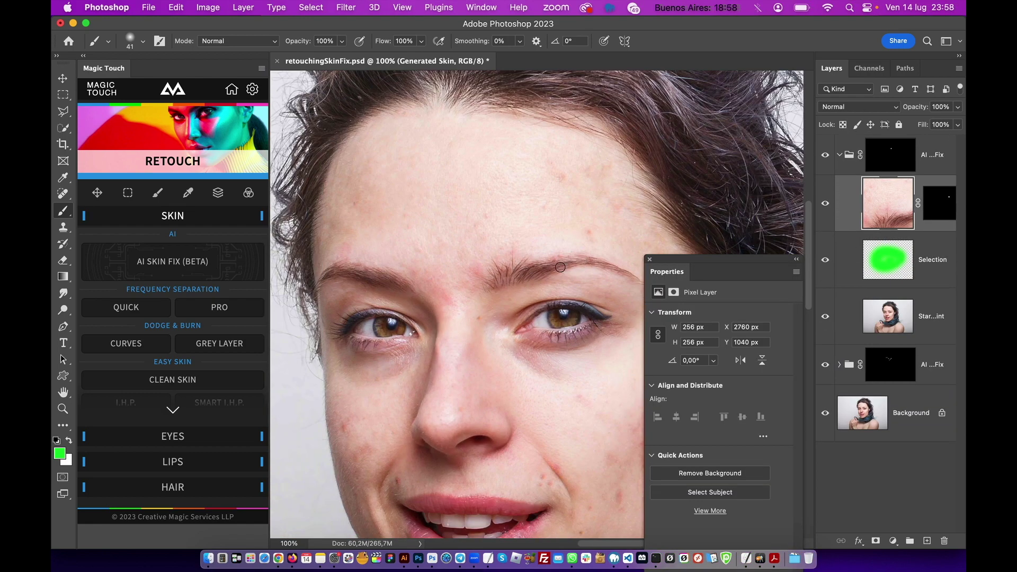
left_click(839, 154)
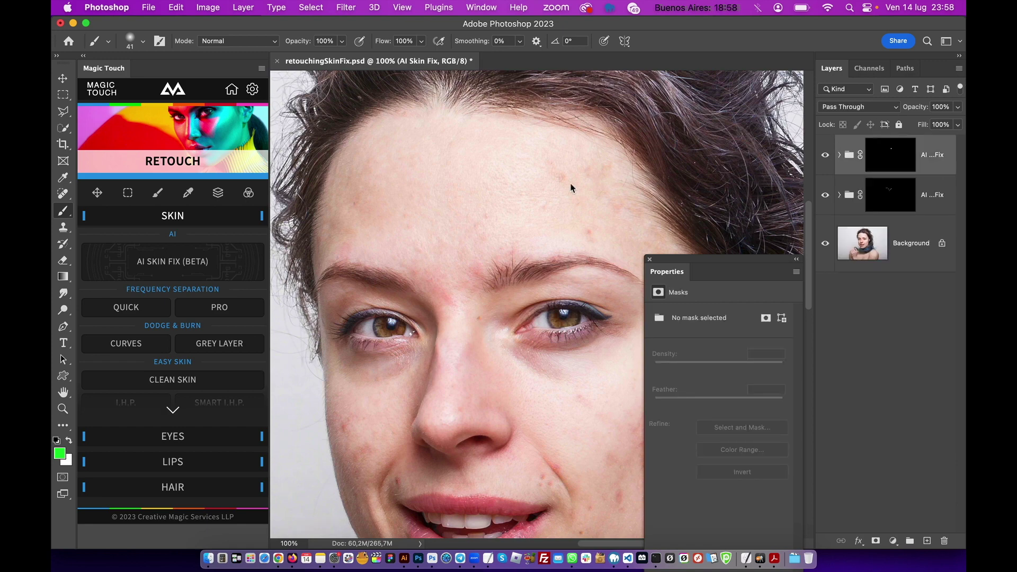
scroll(533, 223, "right", 5)
scroll(533, 223, "down", 4)
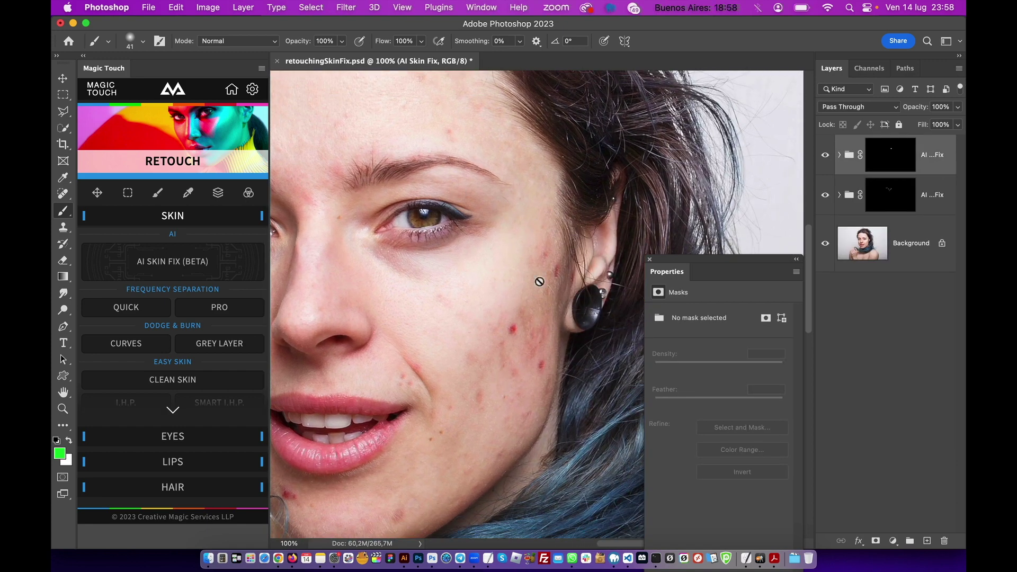
scroll(456, 470, "left", 5)
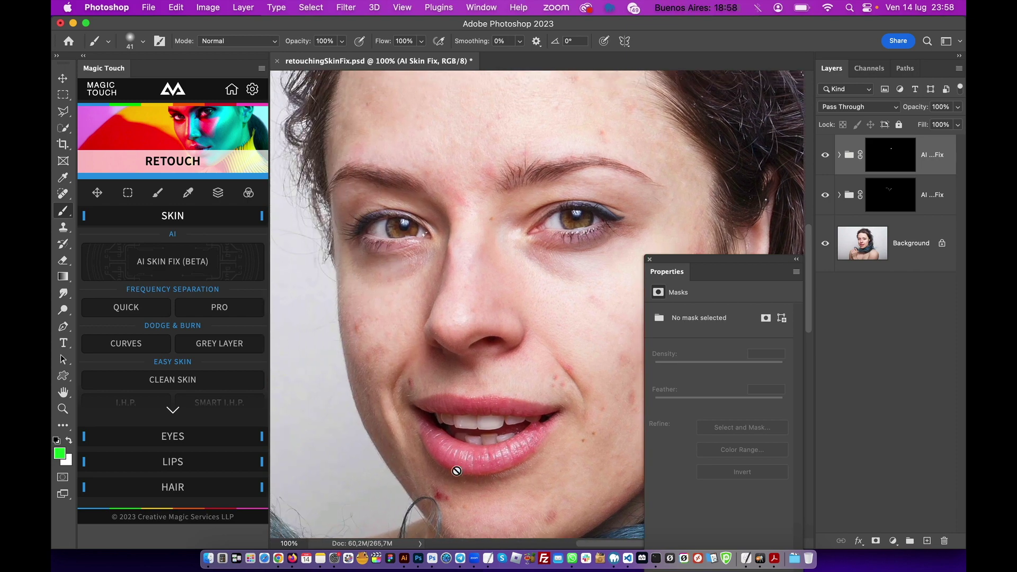
scroll(466, 322, "up", 3)
scroll(466, 322, "right", 2)
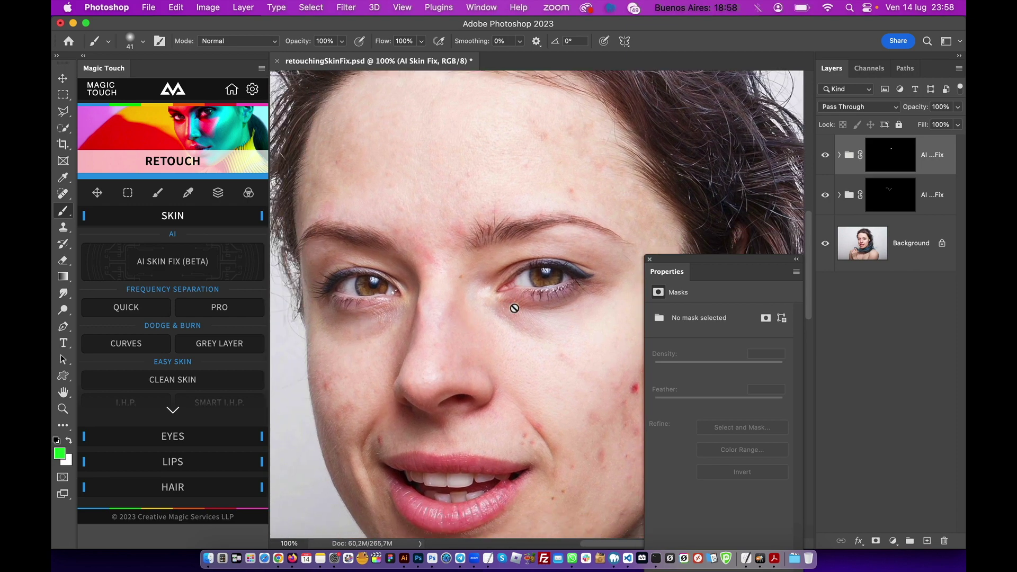
scroll(514, 307, "down", 2)
scroll(515, 308, "left", 1)
scroll(514, 308, "right", 3)
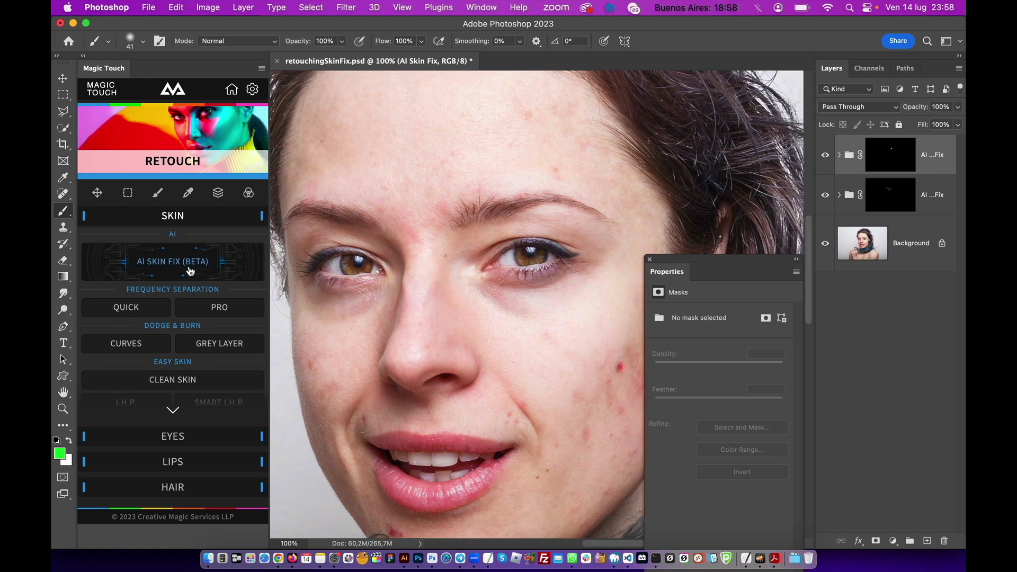
left_click(189, 271)
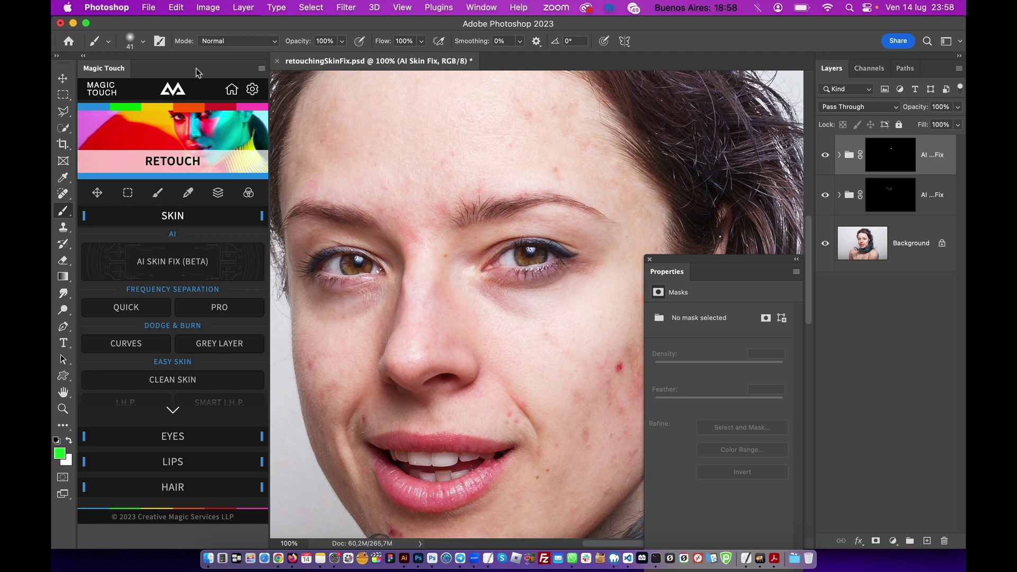
Open the Magic Touch settings and scroll through the About section
left_click(253, 91)
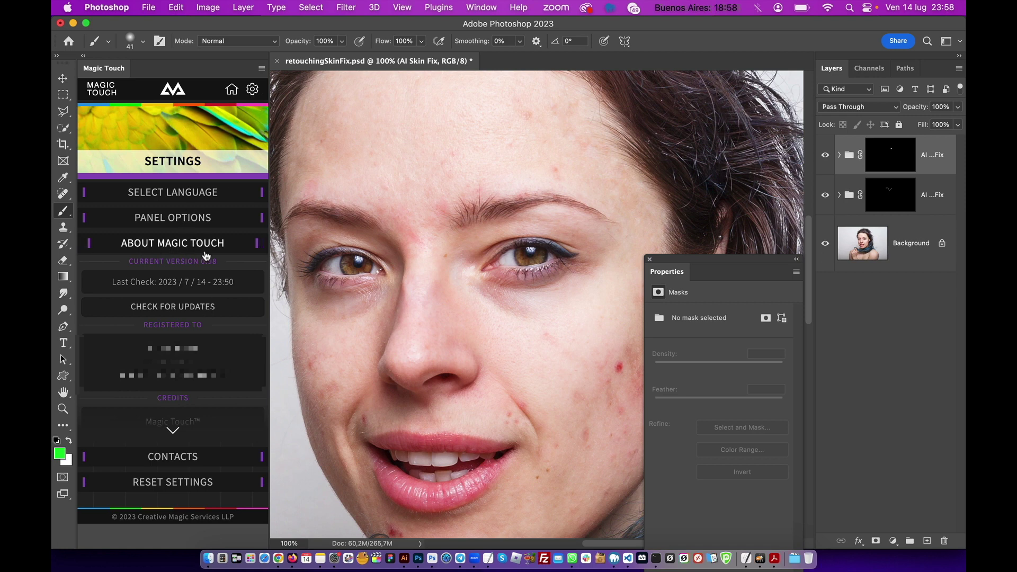
scroll(197, 323, "down", 1)
scroll(195, 296, "up", 1)
Go from Magic Touch home to the Retouch tools and launch AI Skin Fix (Beta)
left_click(232, 91)
left_click(198, 135)
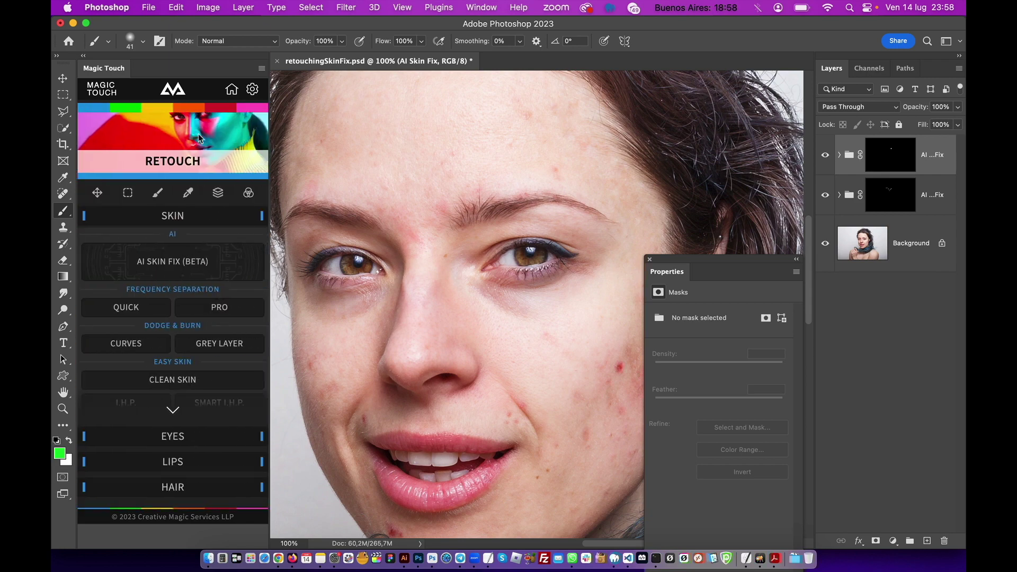
left_click(227, 253)
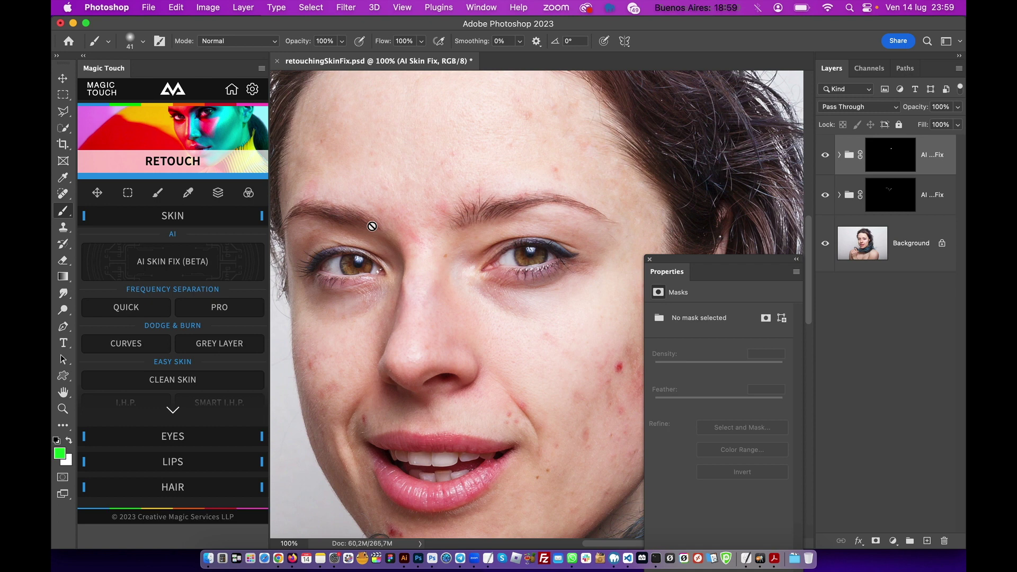
Close the Properties panel to reveal the cheek spots, ear and hair
left_click(650, 260)
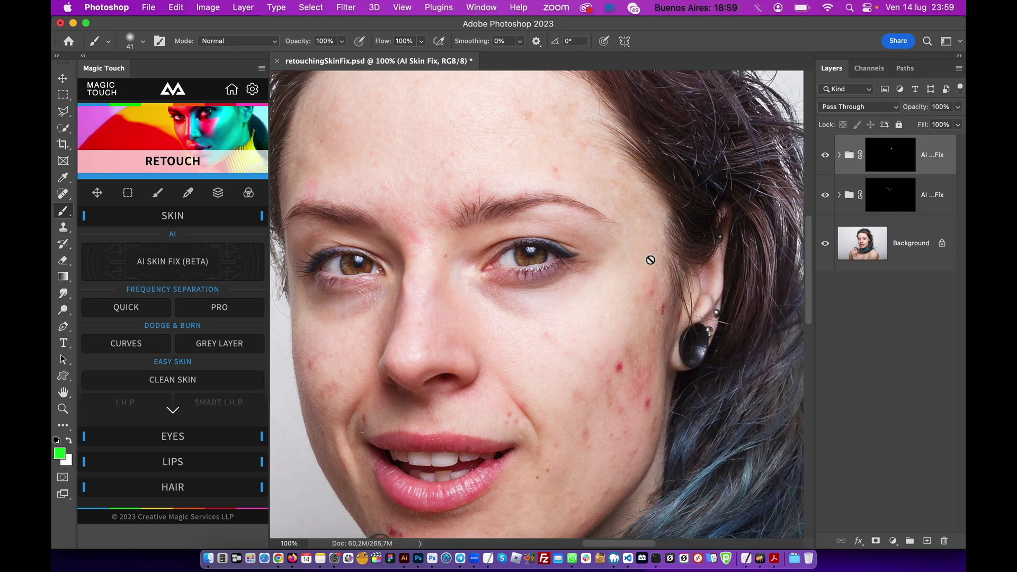